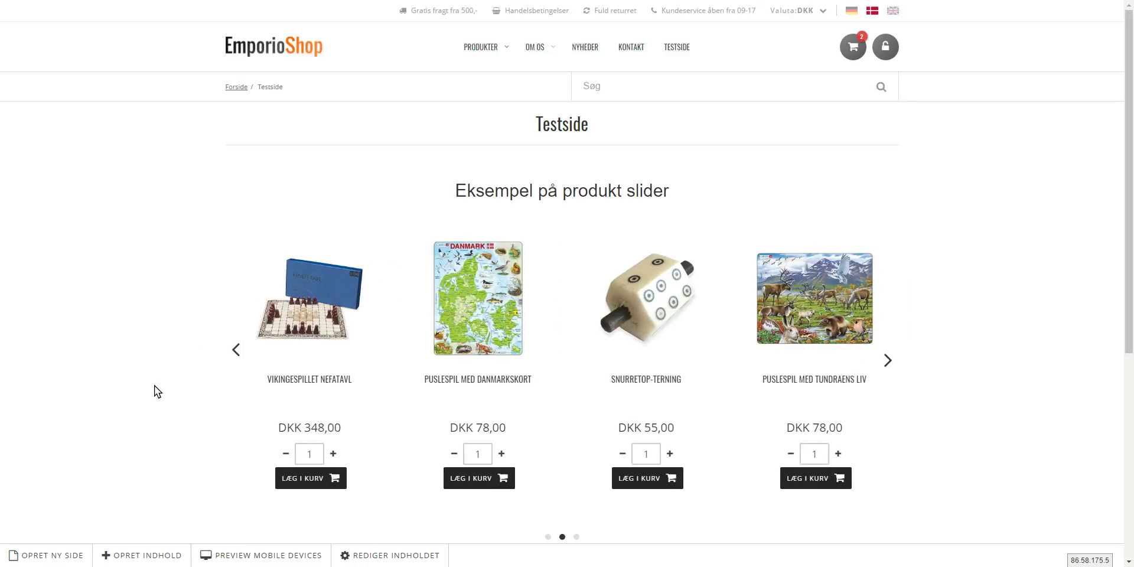
Create a new slider content element named "Banner" on the Testside page and open it for editing.
left_click(148, 557)
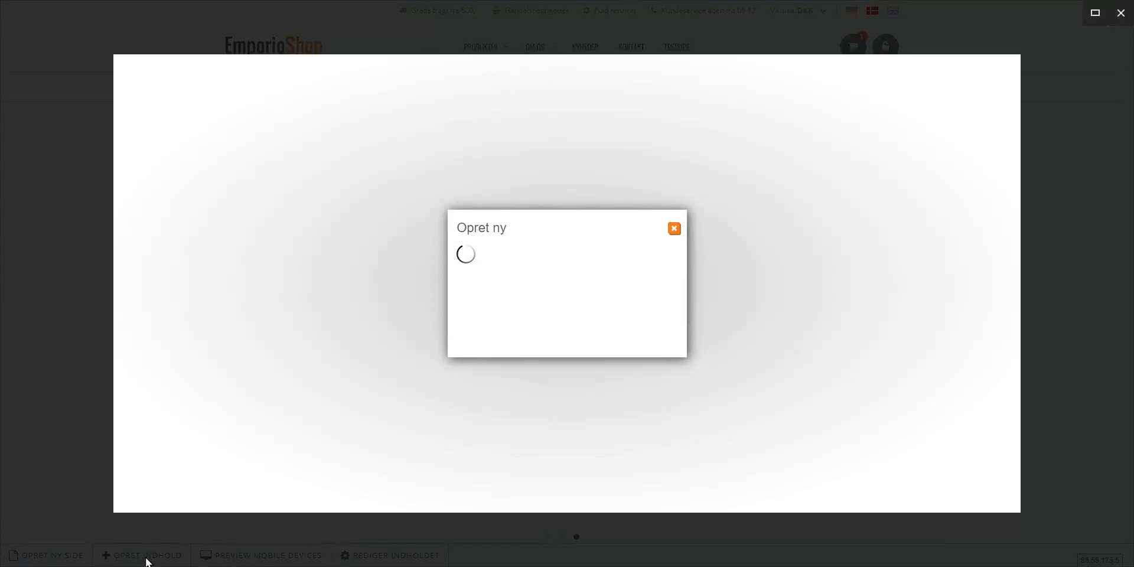
left_click(462, 318)
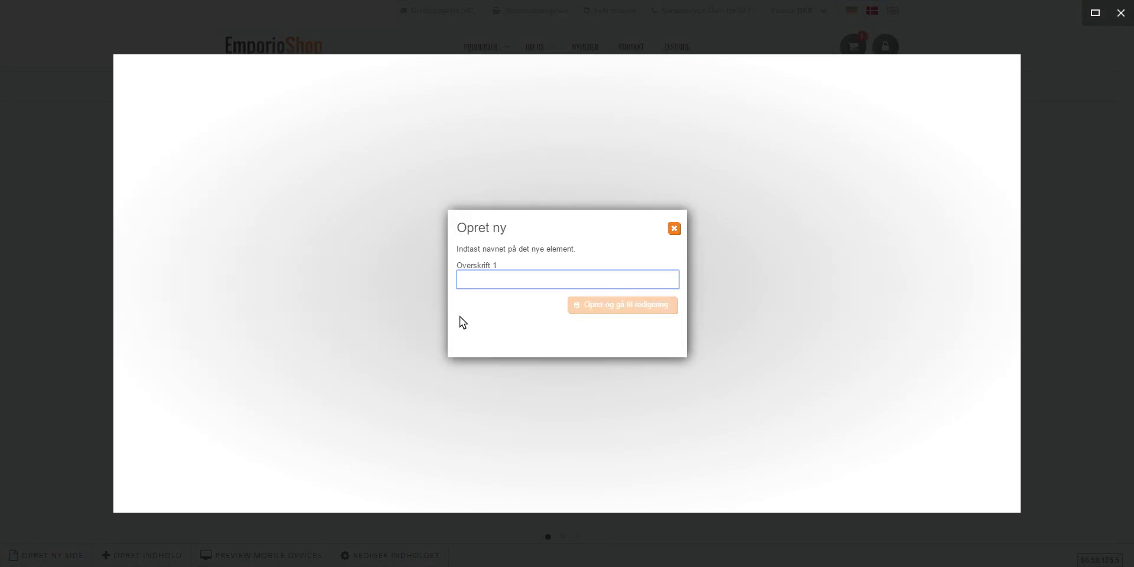
type("Banner")
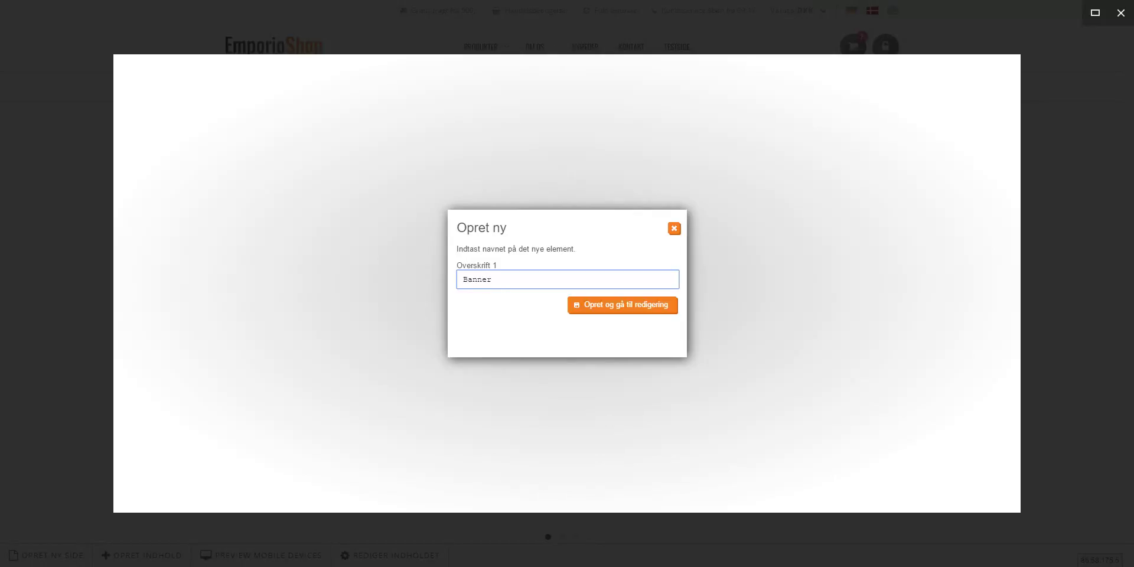
left_click(612, 303)
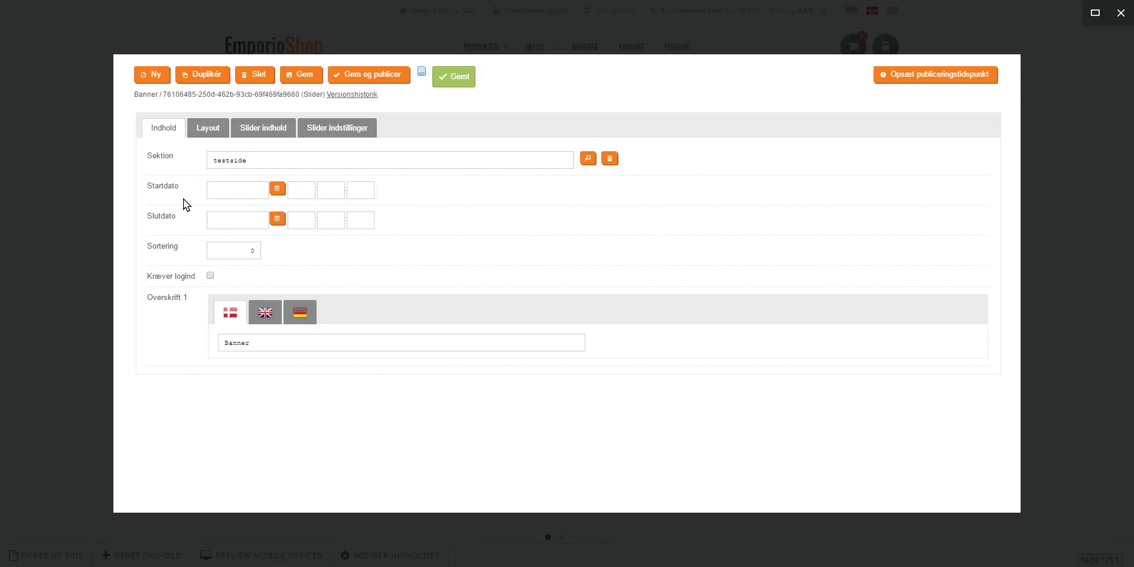
Set the banner's start date to 01-03-2017 and its end date to 31-03-2050.
left_click(276, 189)
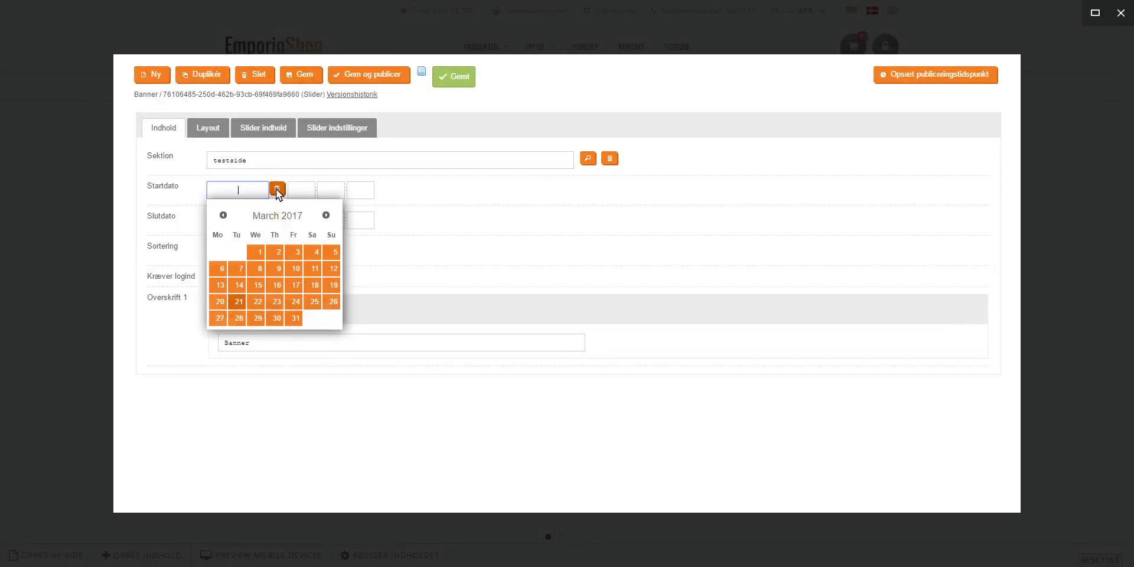
left_click(256, 252)
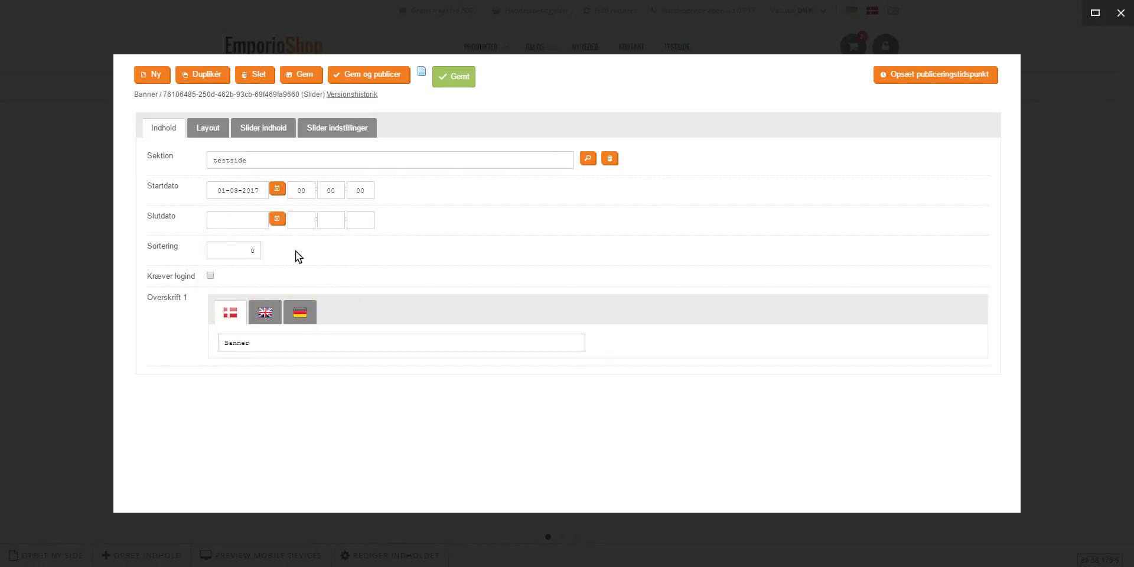
left_click(281, 219)
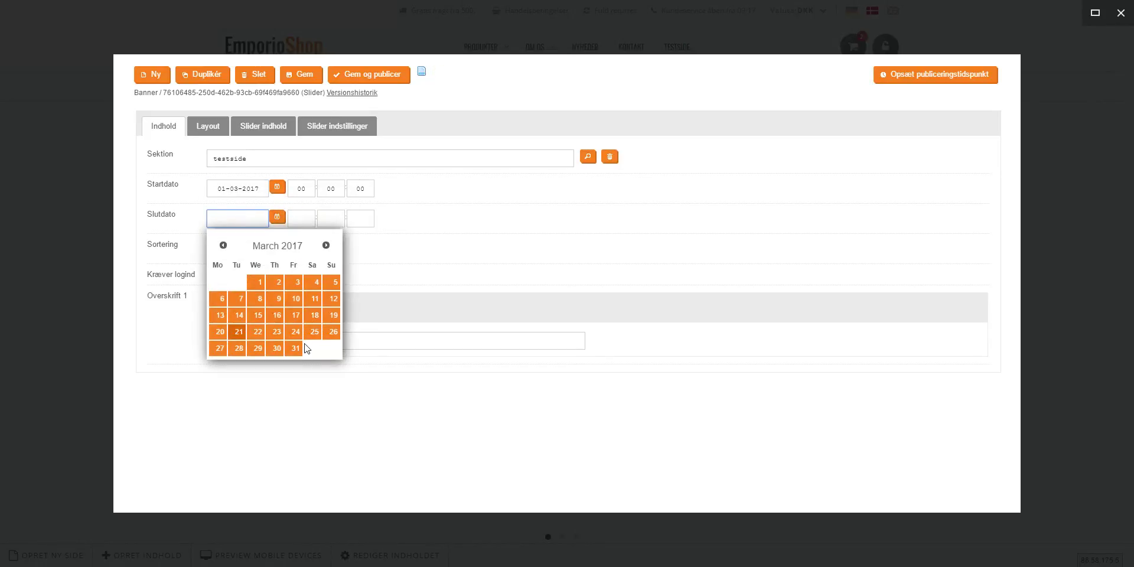
left_click(296, 348)
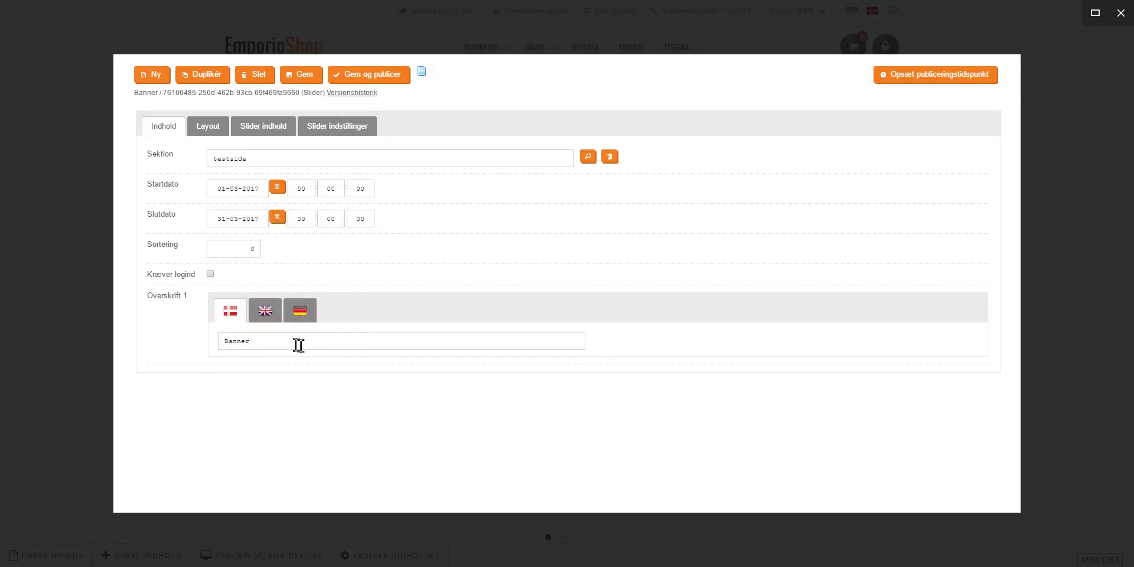
left_click(264, 222)
key("BackSpace")
key("BackSpace")
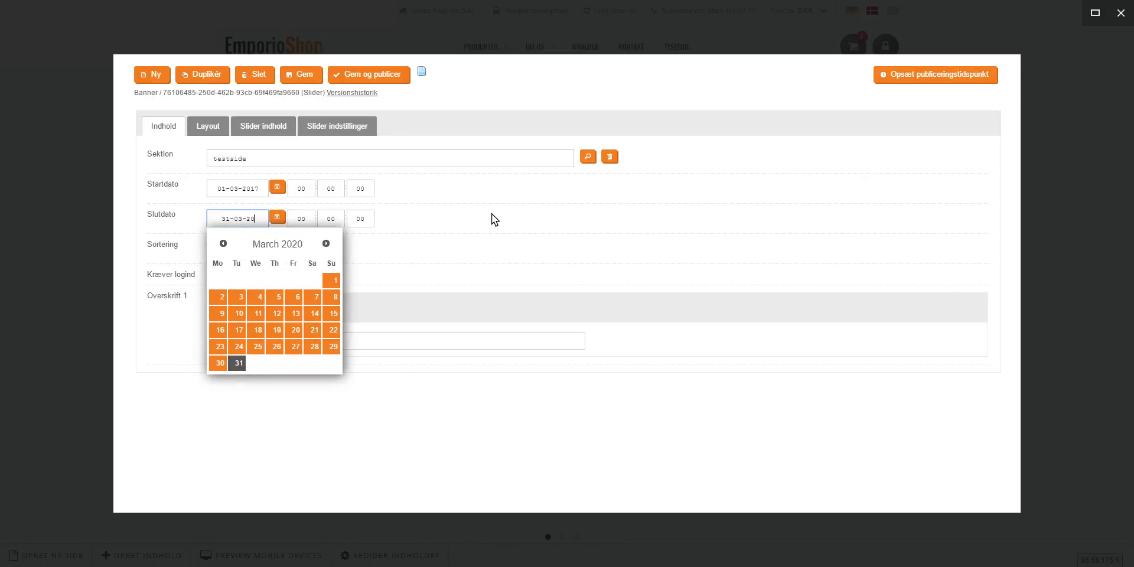
type("50")
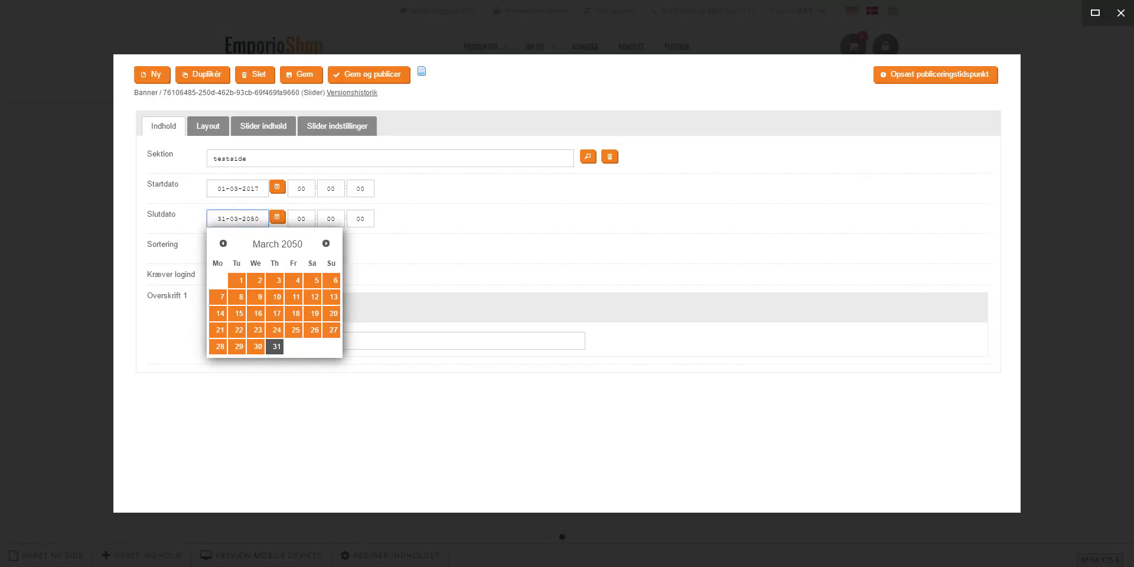
left_click(420, 233)
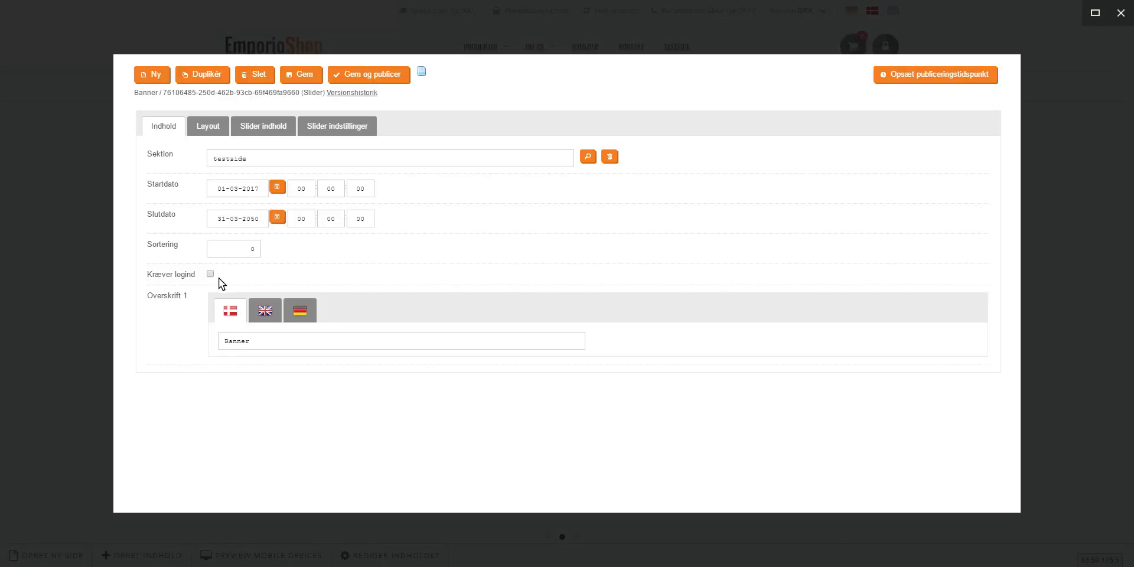
Clear the banner's Danish heading text.
left_click(272, 342)
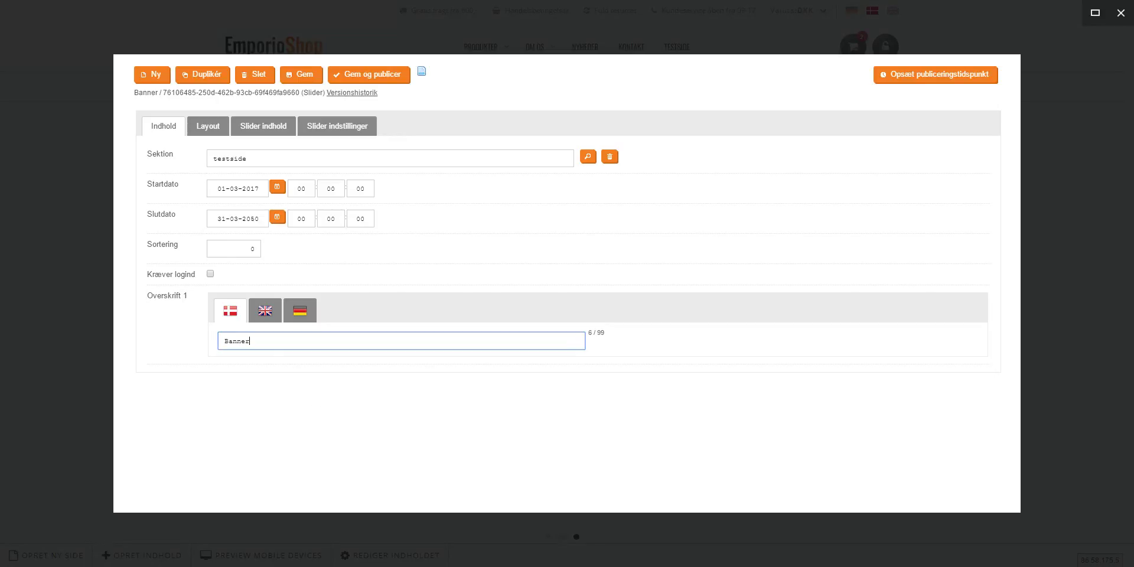
key("BackSpace")
key("BackSpace")
key("BackSpace")
key("BackSpace")
key("BackSpace")
left_click(221, 135)
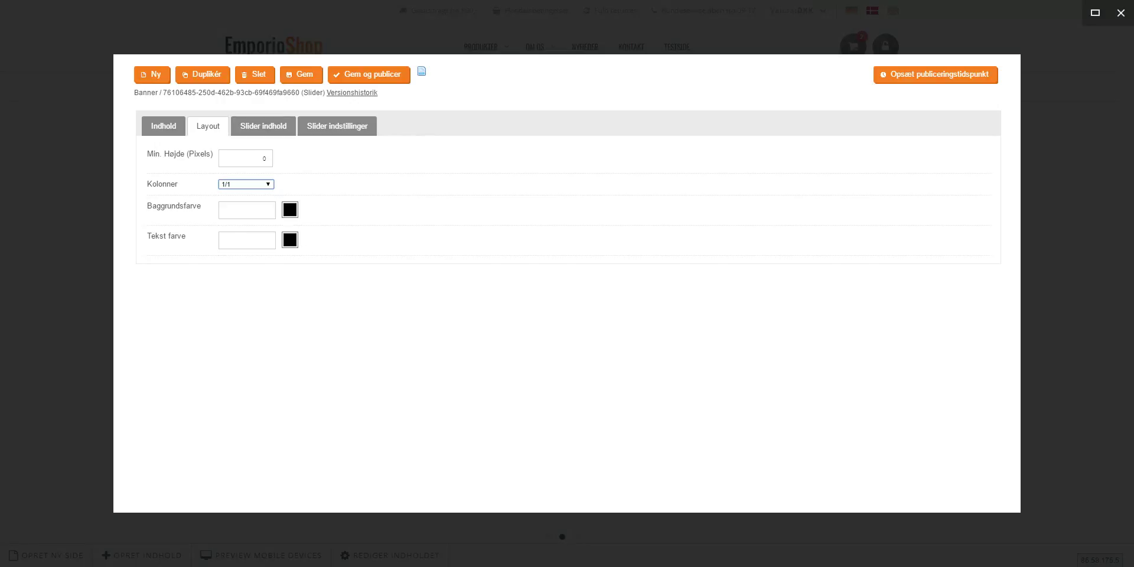
left_click(289, 240)
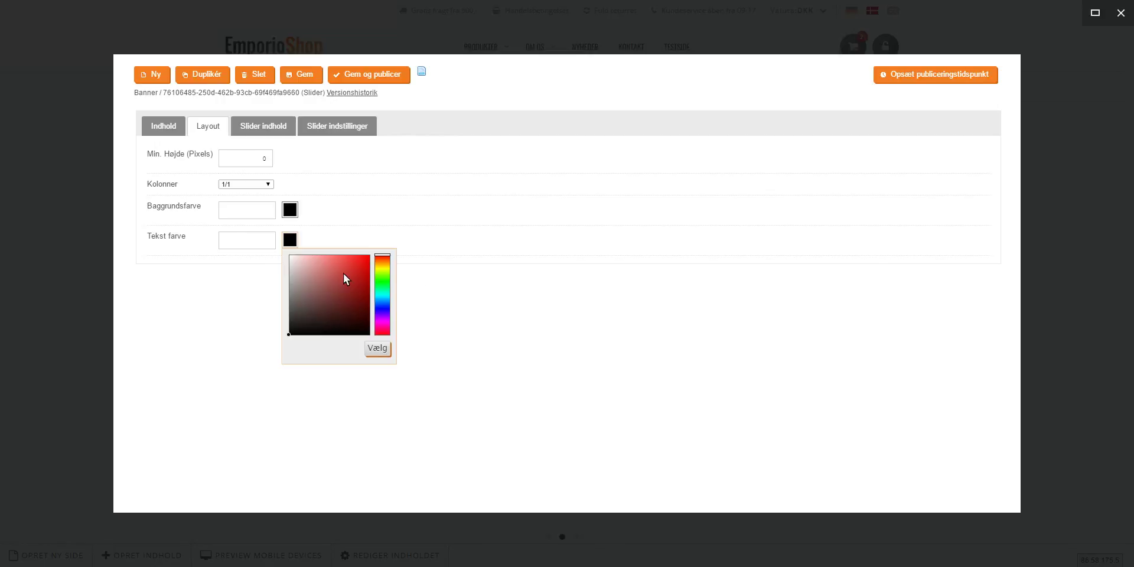
left_click(526, 250)
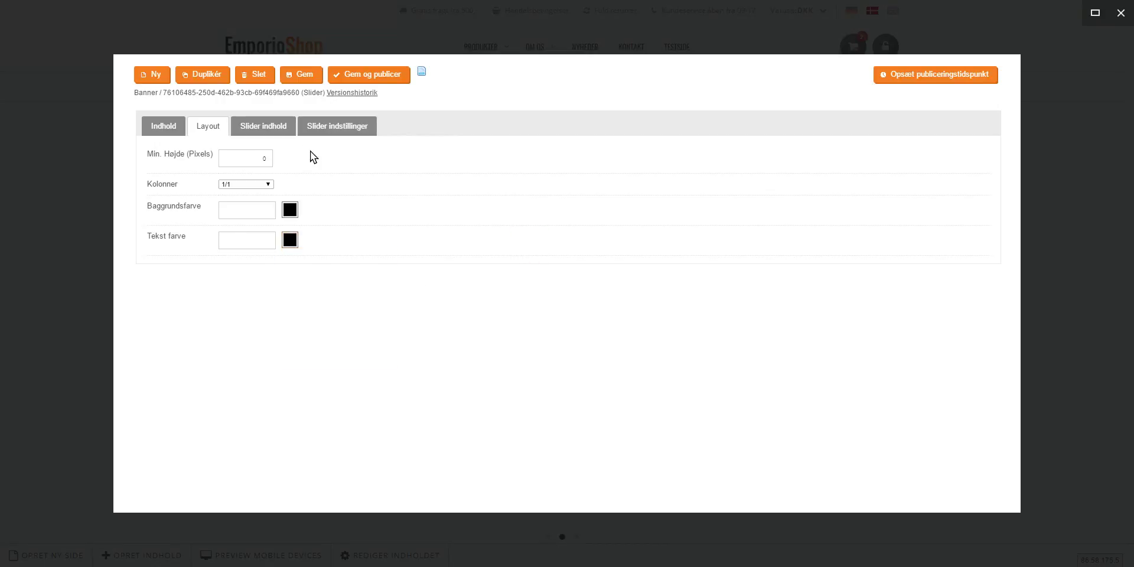
Add banner_ski_1, banner_ski_2 and banner_ski_3 from the Banner folder to the slider gallery, and move banner_ski_1 to the end.
left_click(286, 135)
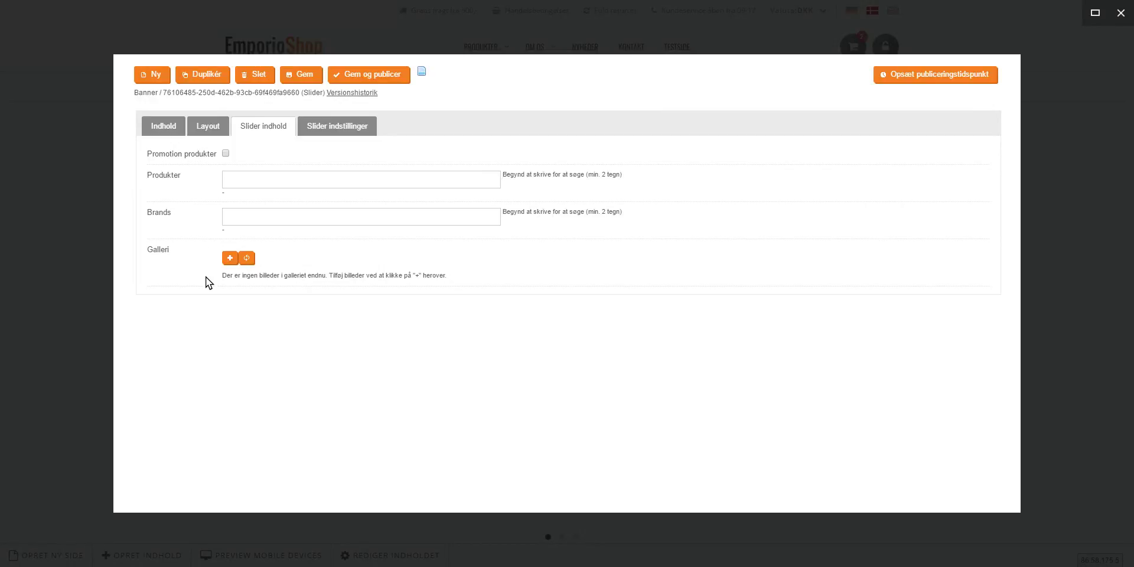
left_click(225, 257)
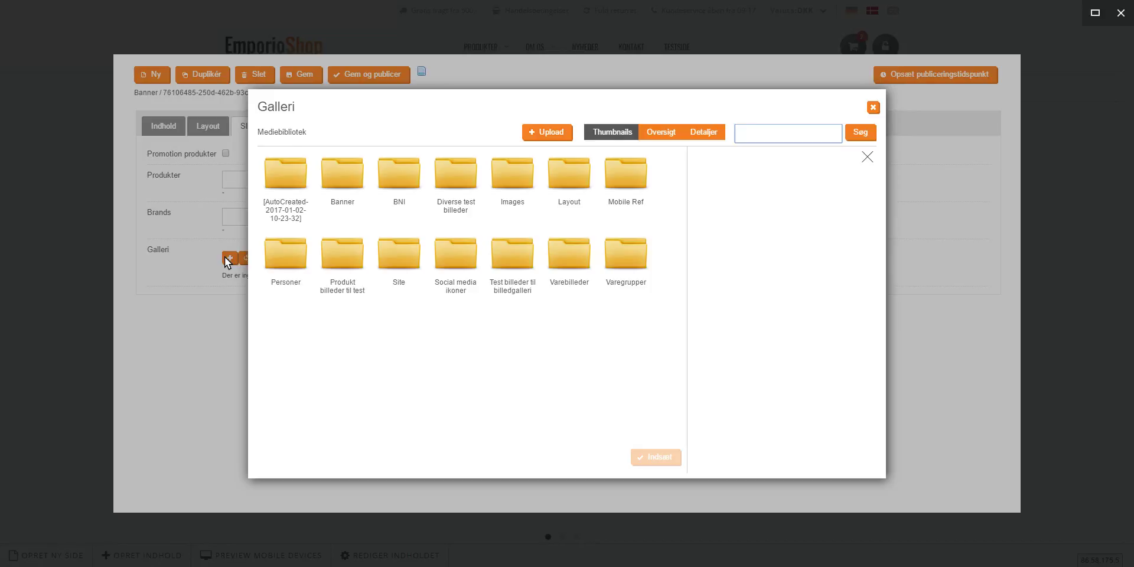
left_click(331, 186)
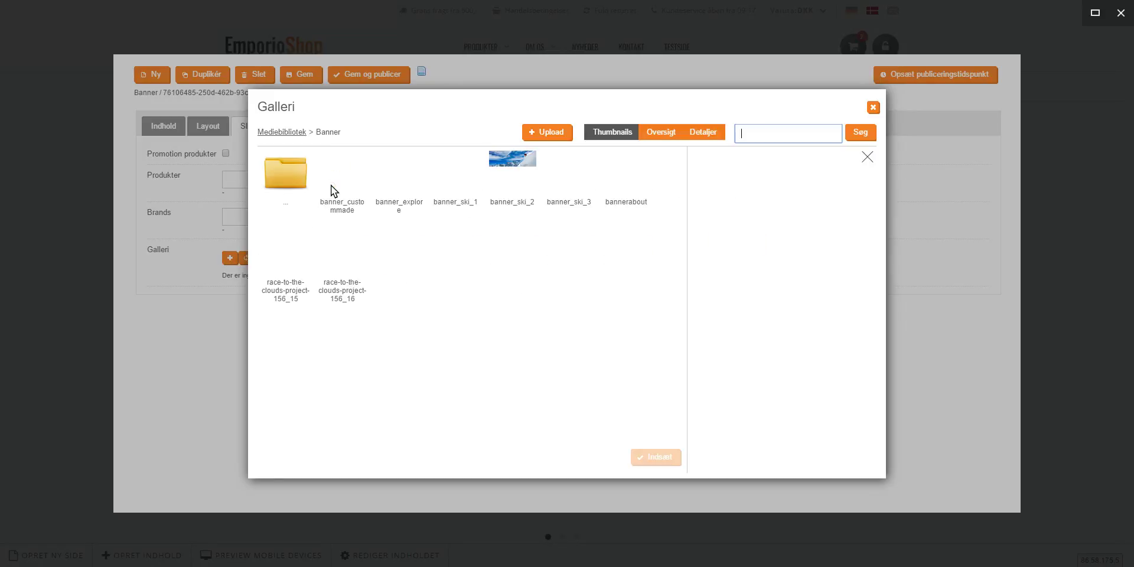
double_click(444, 179)
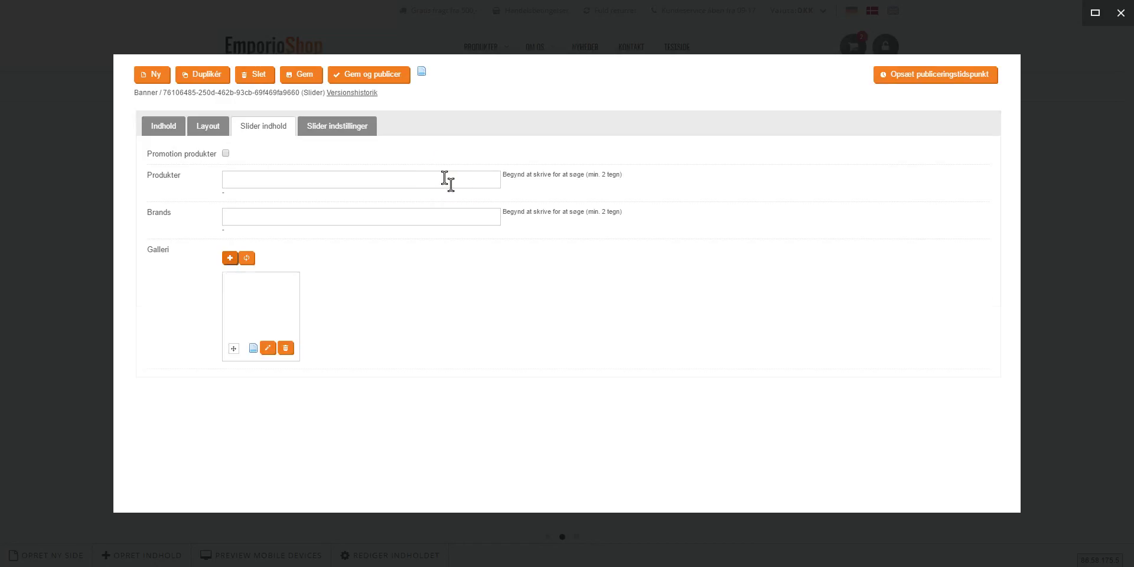
left_click(229, 258)
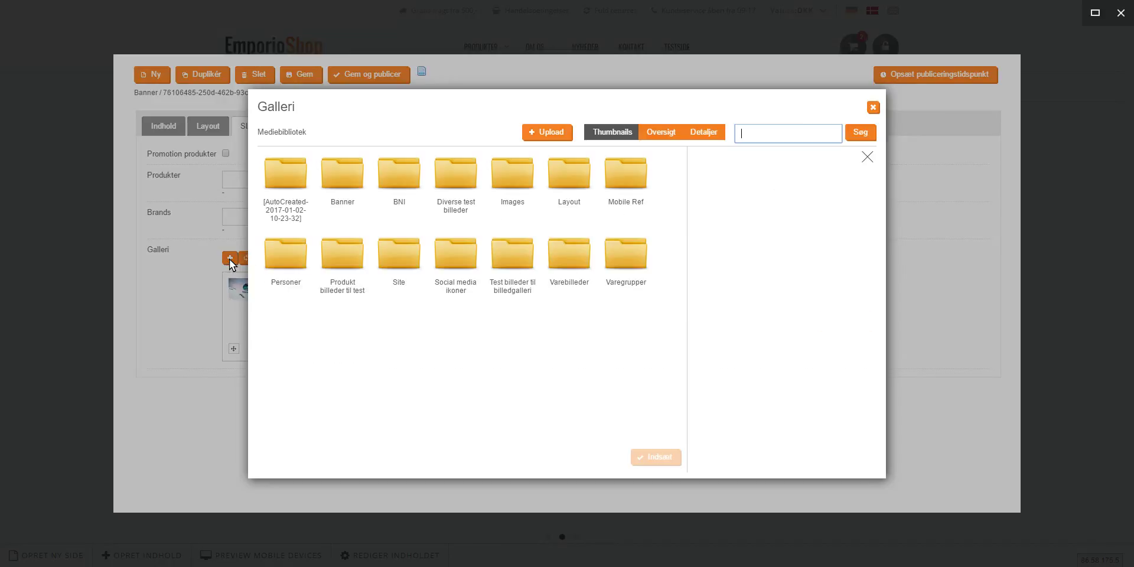
double_click(352, 184)
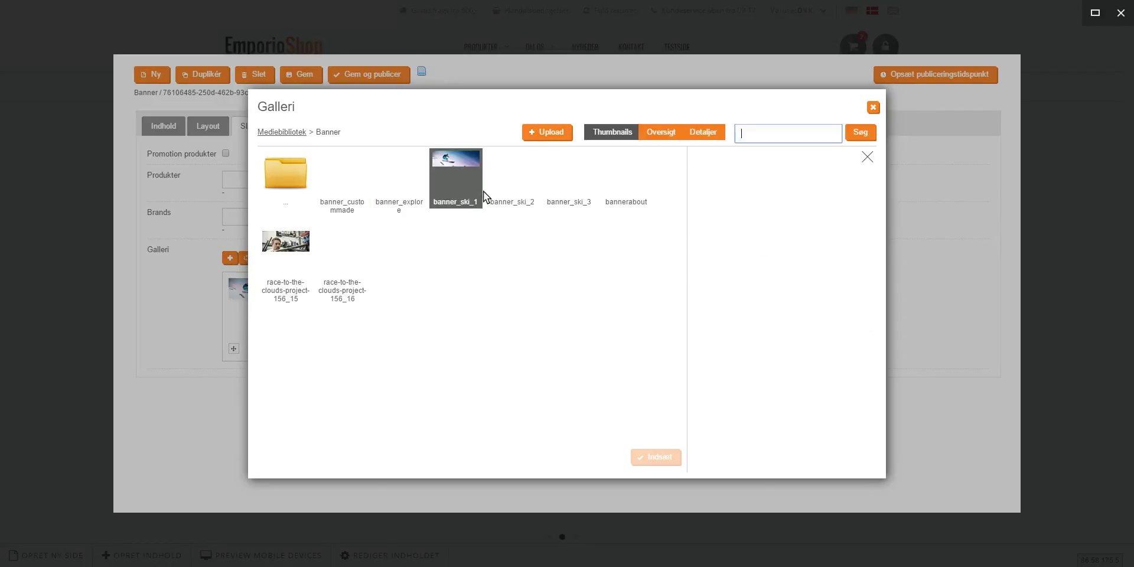
double_click(500, 178)
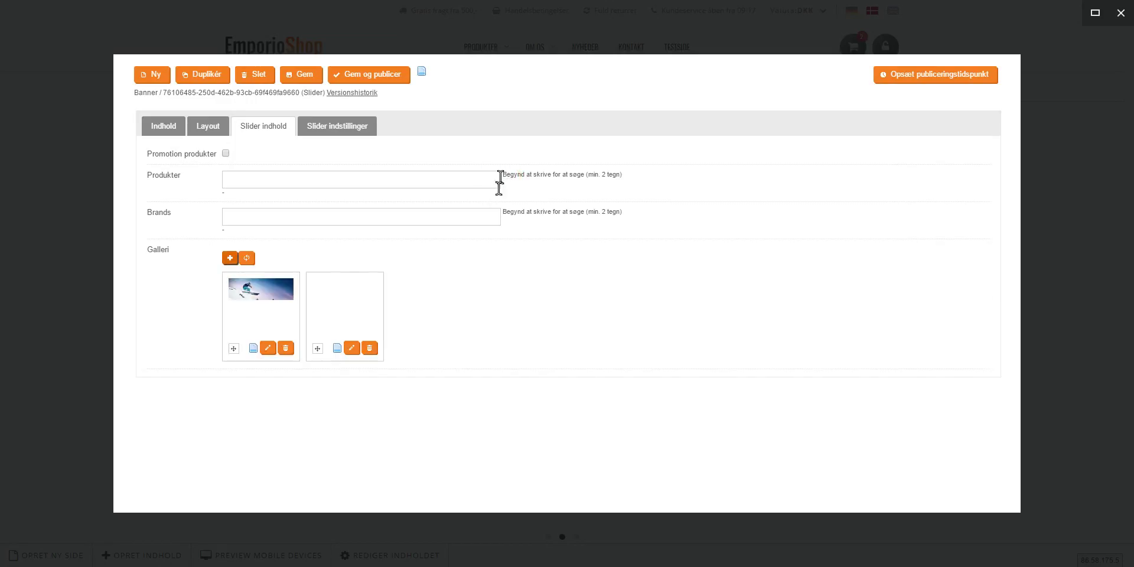
left_click(232, 258)
left_click(355, 187)
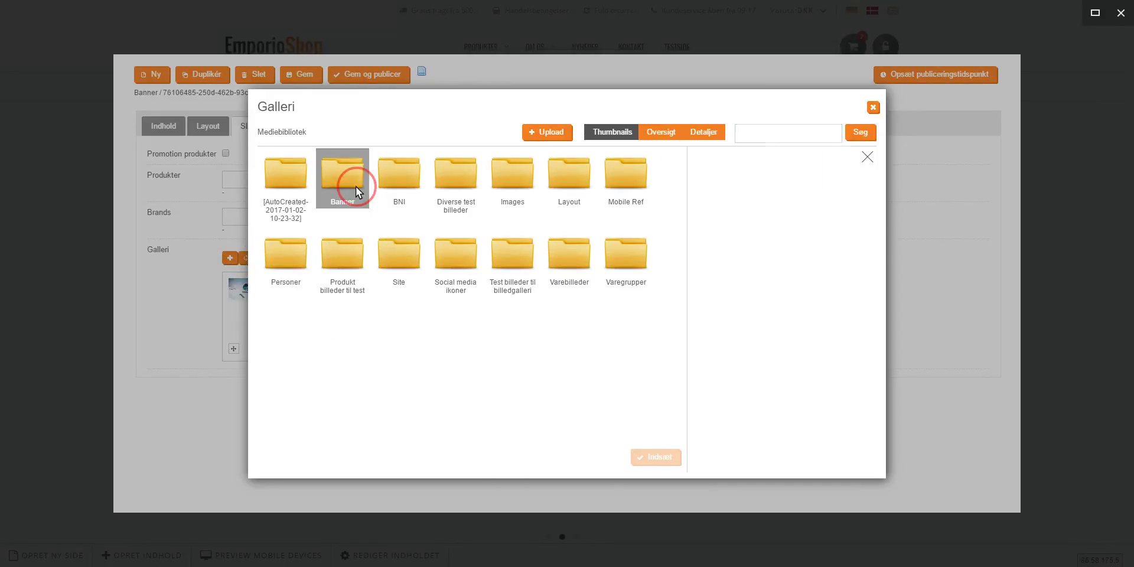
double_click(561, 177)
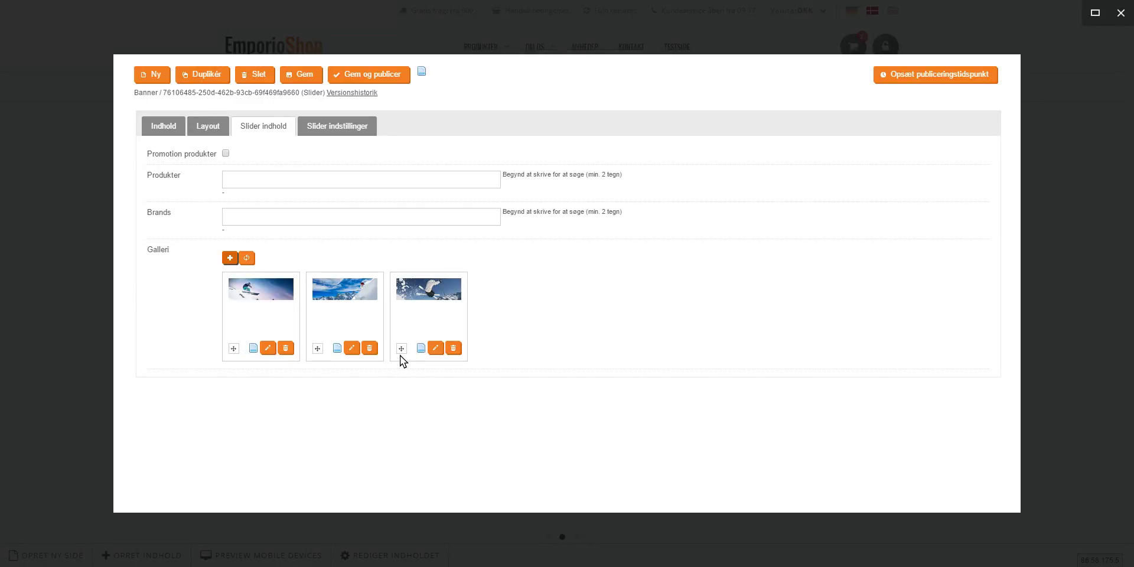
mouse_move(401, 350)
left_mouse_down()
mouse_move(194, 349)
mouse_move(421, 357)
mouse_move(390, 361)
left_mouse_up()
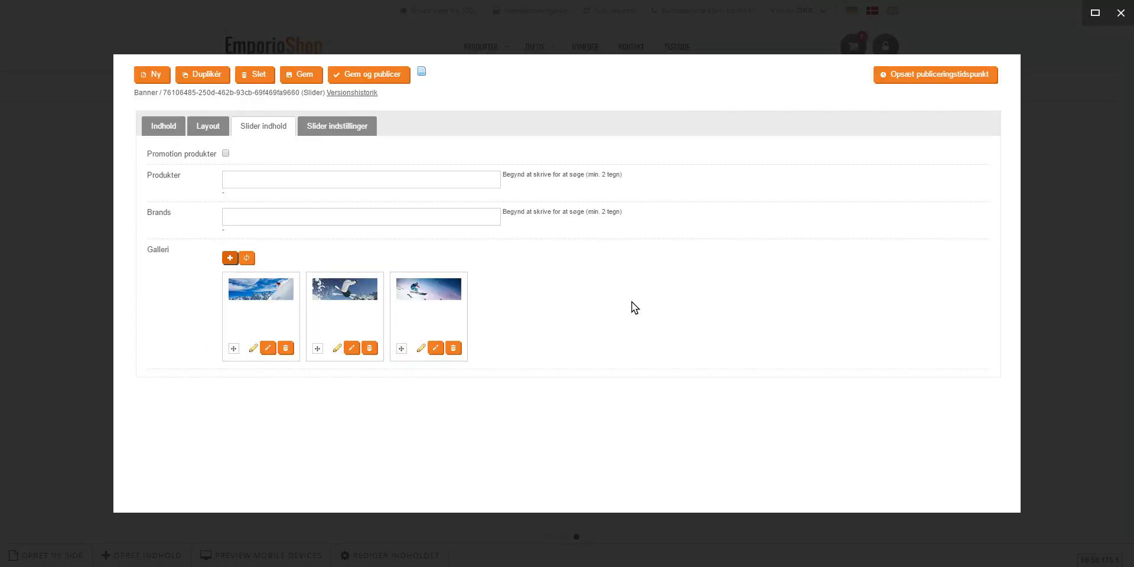
Enable auto play, paging, navigation and repeat for the banner slider, with a speed of 5000 ms and 1 row.
left_click(338, 130)
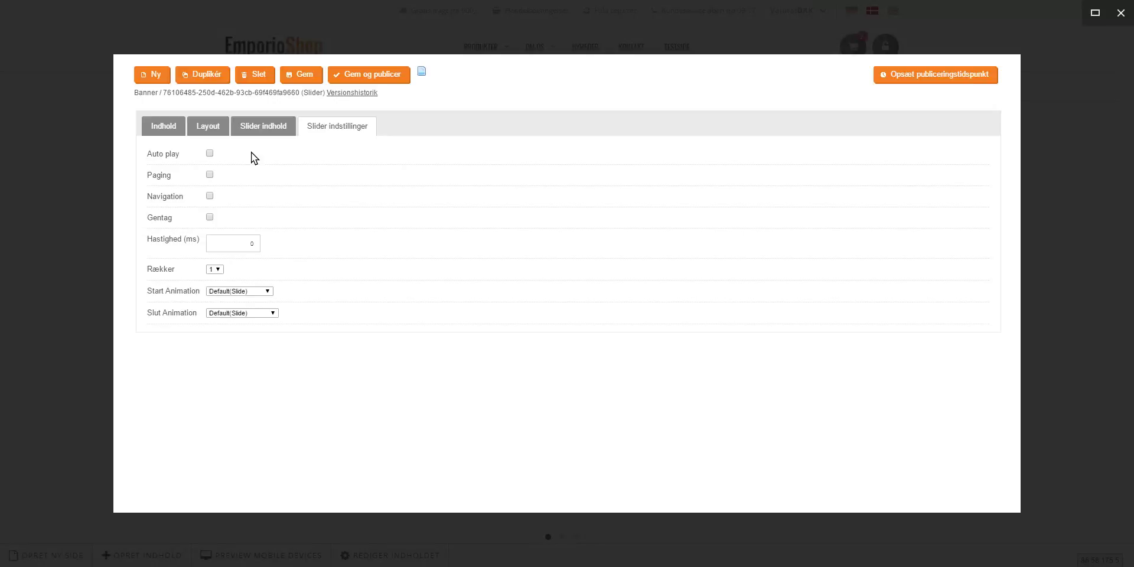
left_click(210, 154)
left_click(210, 175)
left_click(210, 217)
left_click(232, 241)
type("5000")
left_click(219, 270)
Save and publish the banner slider, then close its editor and reload the page.
left_click(404, 78)
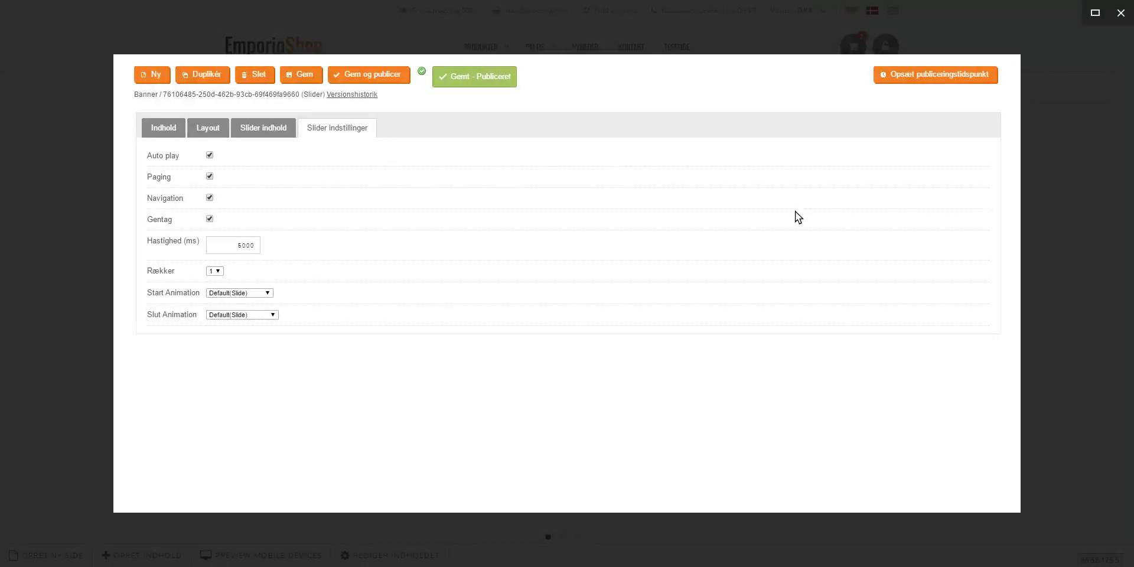
left_click(1121, 12)
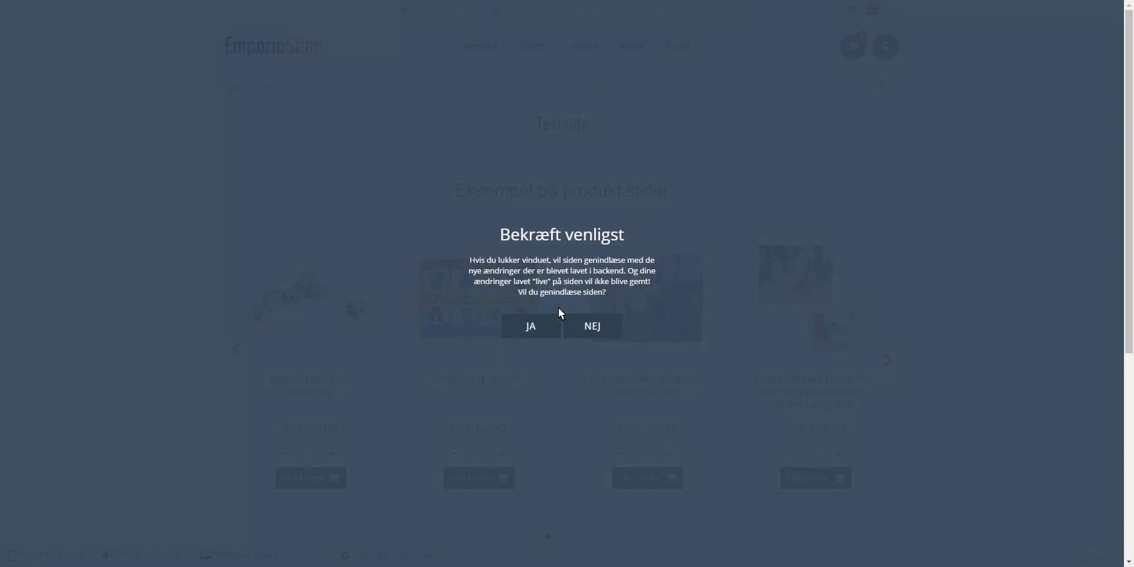
left_click(539, 324)
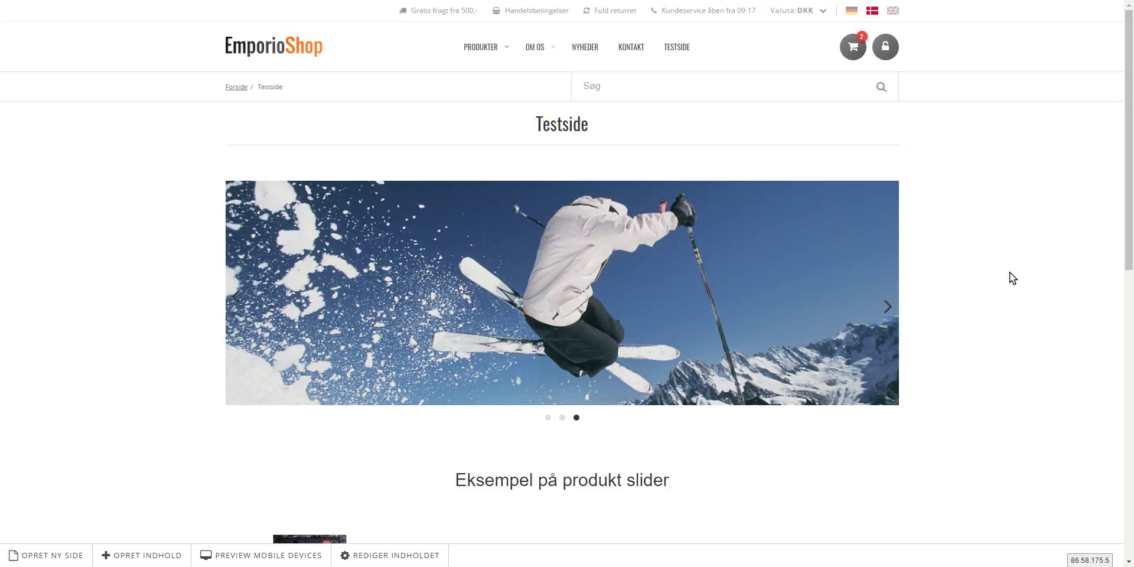
Edit the "Eksempel på produkt slider" element and add the product "Grubleren - tanketerning i træ", searching for "terning".
scroll(1005, 263, "down", 5)
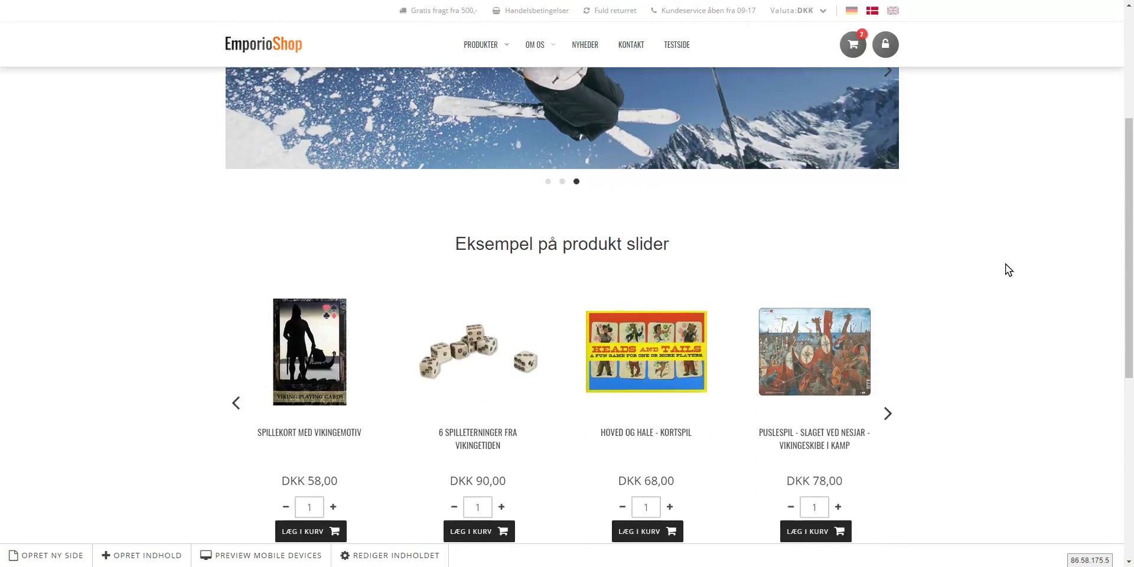
scroll(1005, 263, "down", 1)
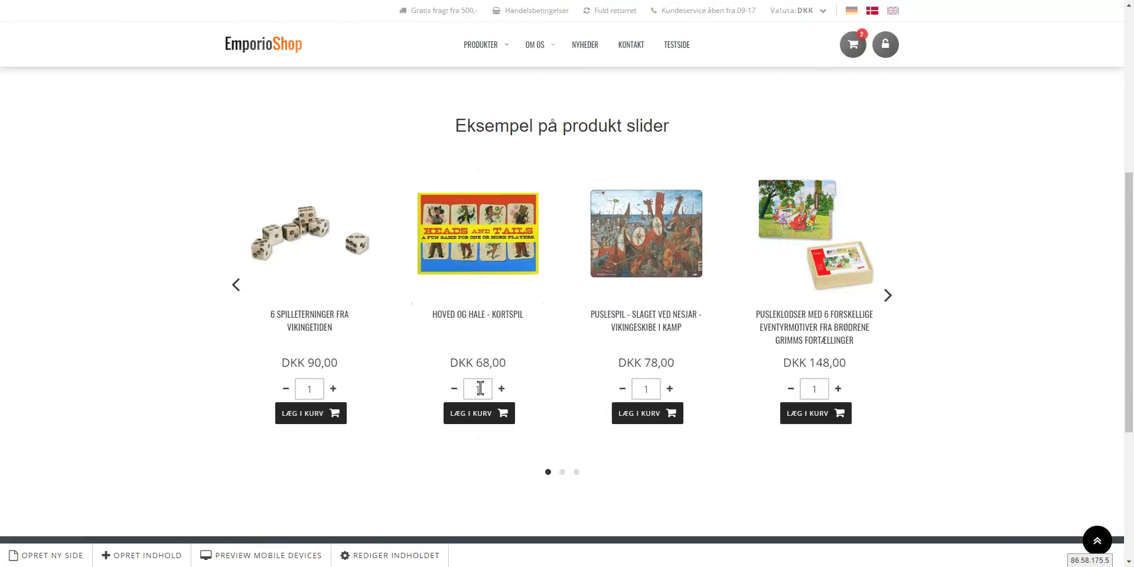
left_click(387, 555)
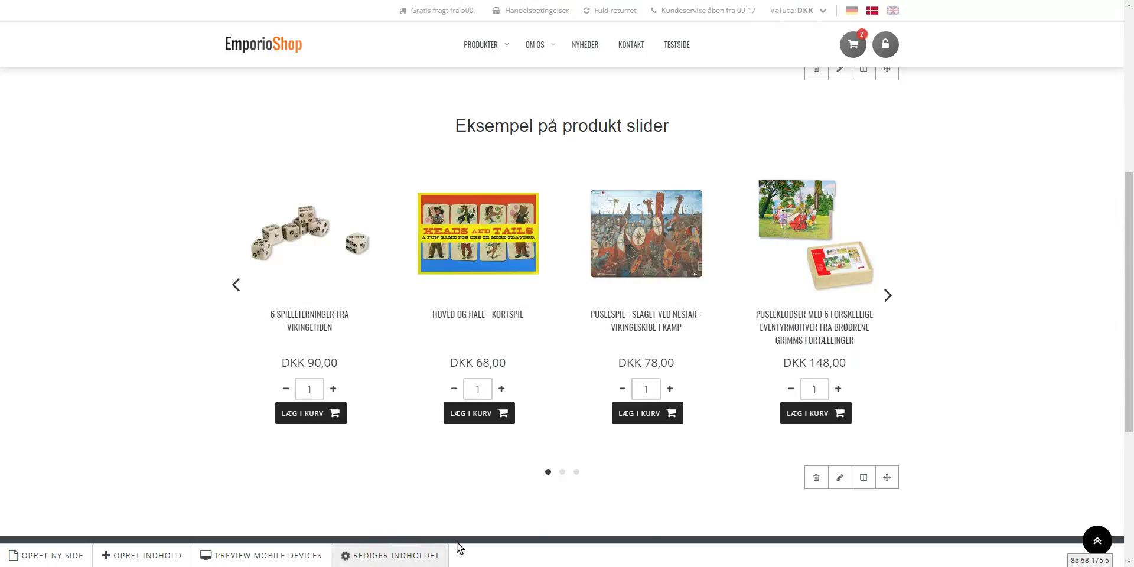
left_click(840, 479)
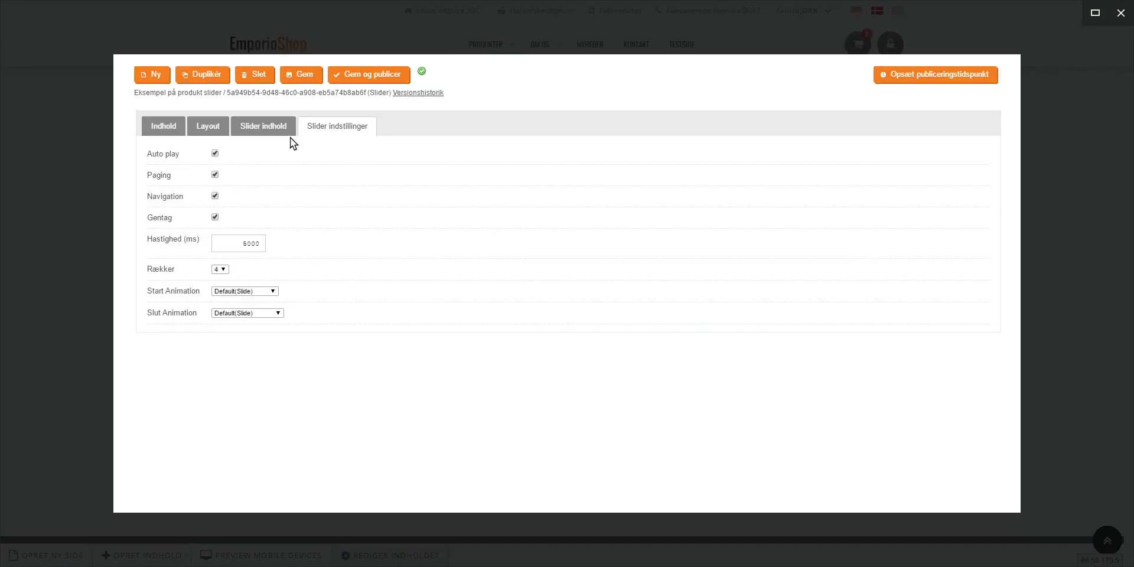
left_click(277, 132)
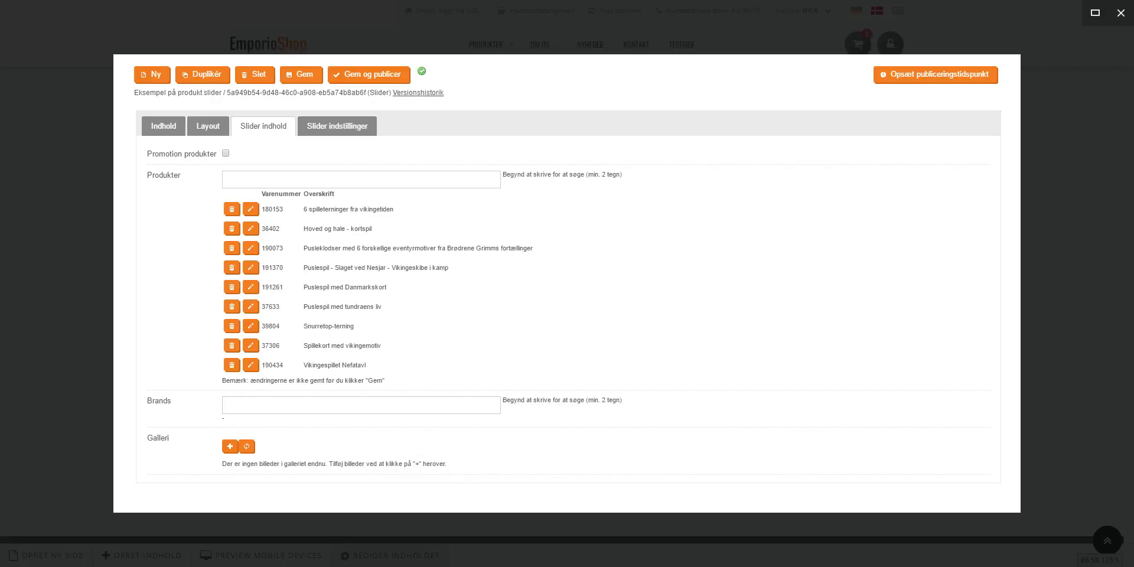
left_click(324, 182)
type("terning")
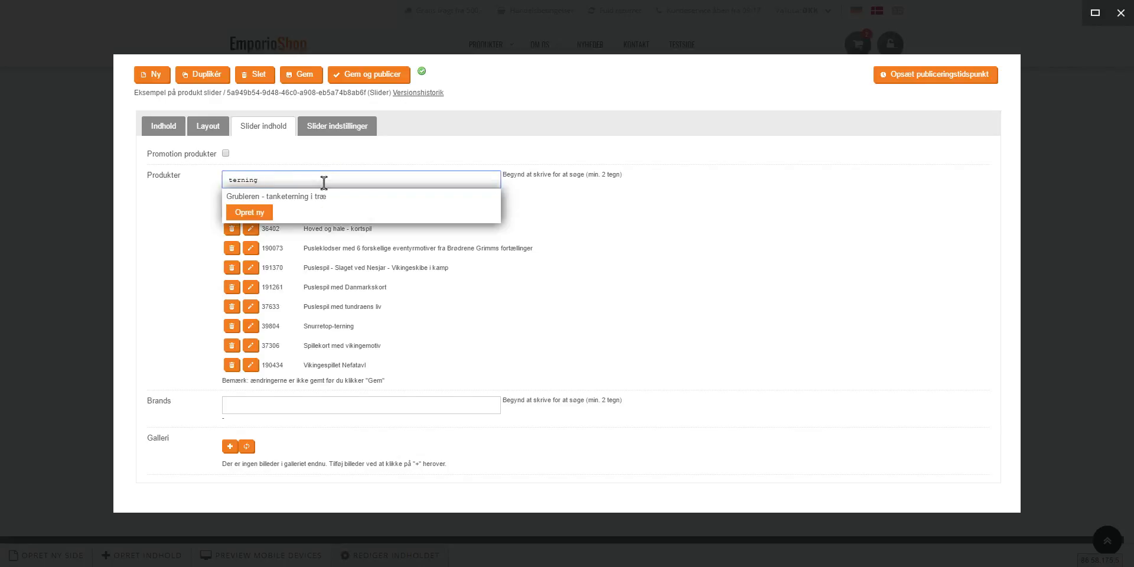
left_click(305, 195)
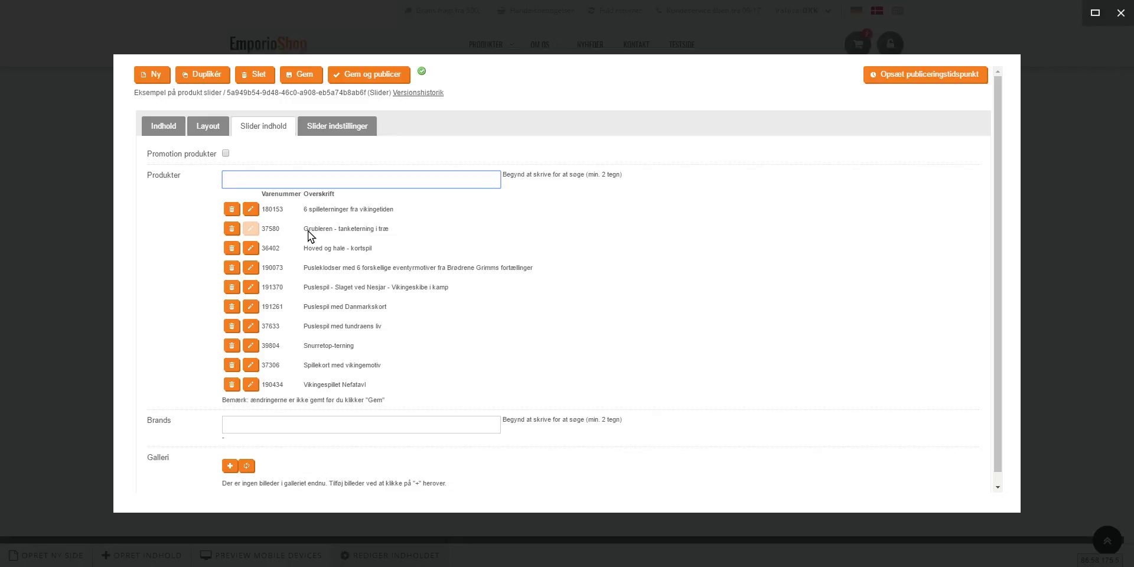
Save and publish the product slider, close its editor and reload the page to view the slider.
left_click(383, 79)
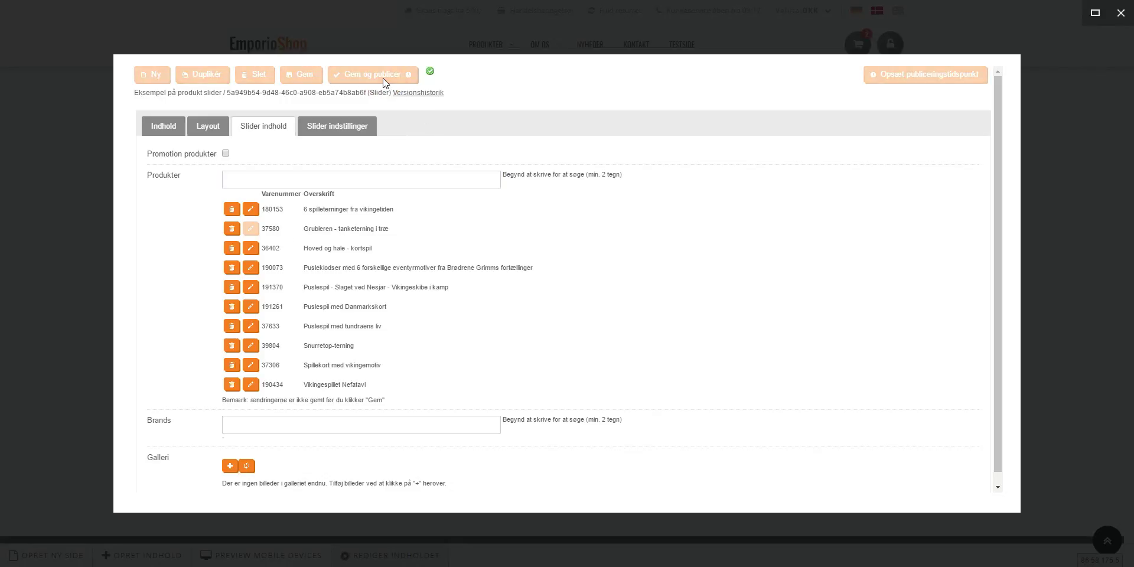
left_click(1120, 13)
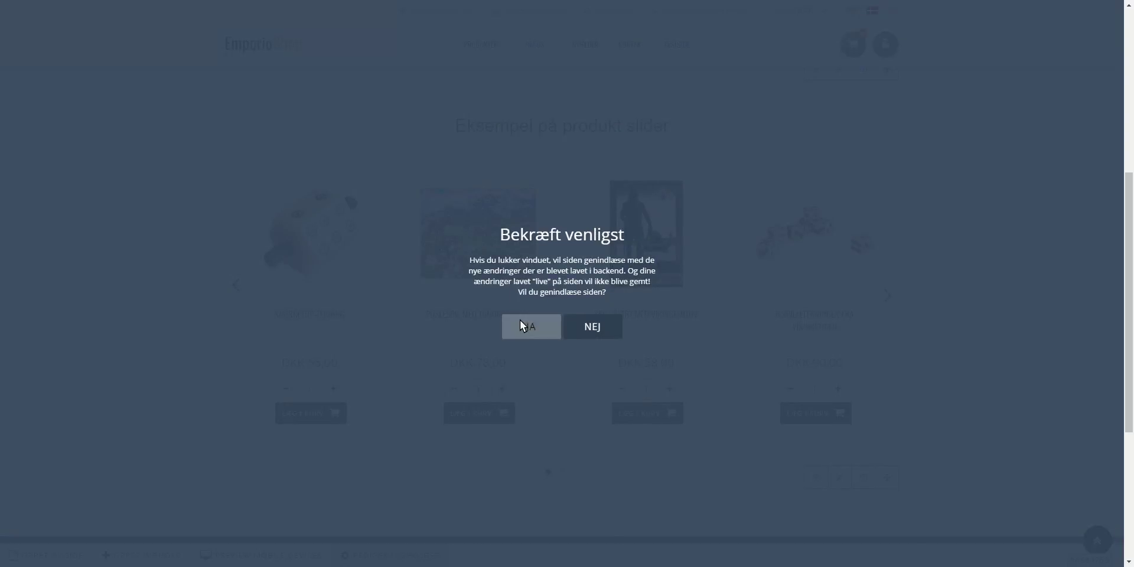
left_click(521, 321)
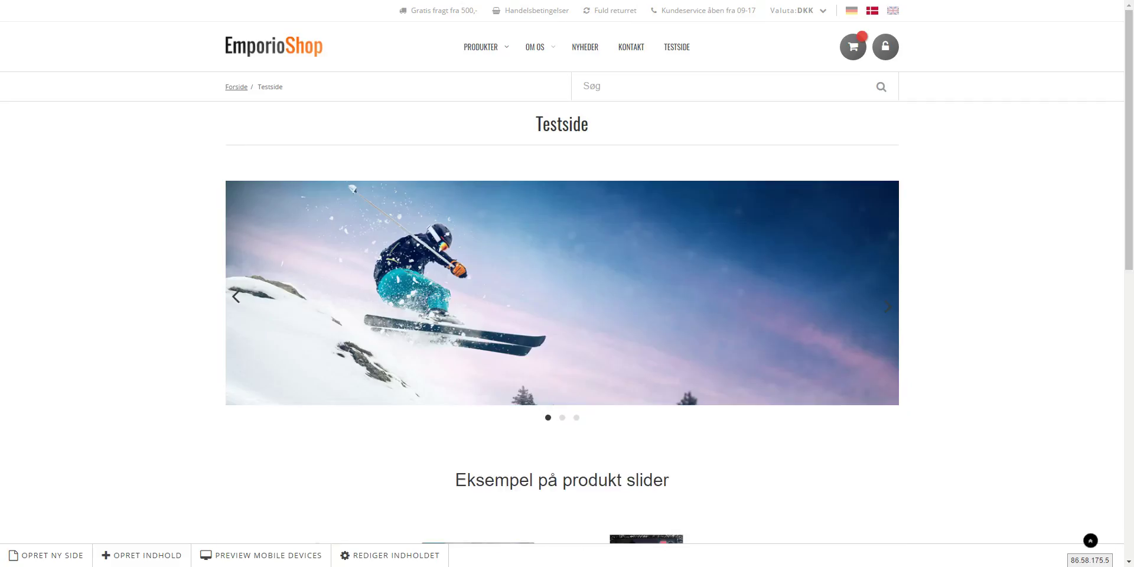
scroll(986, 310, "down", 5)
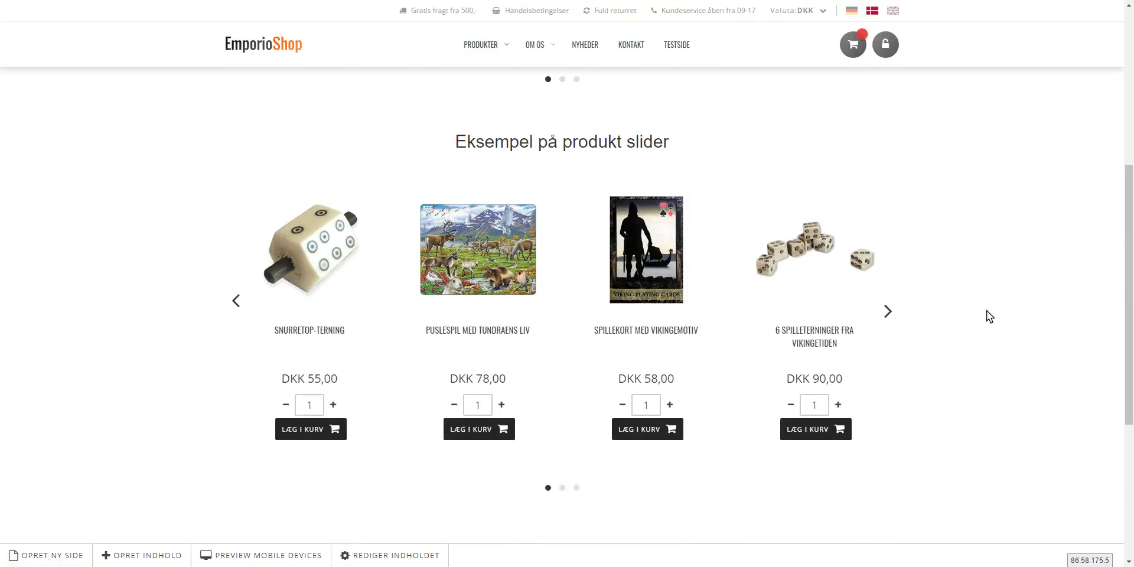